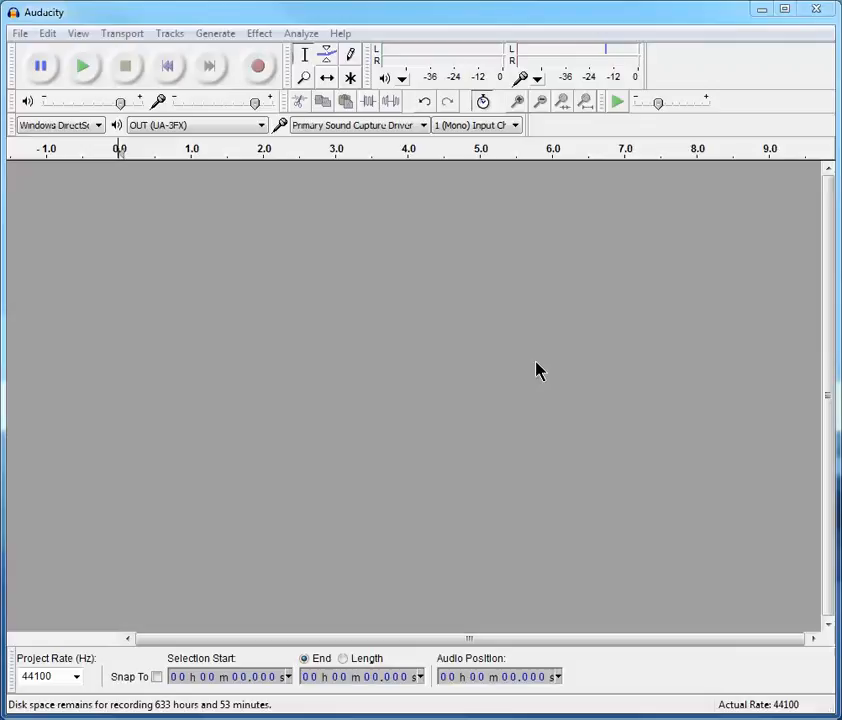
# Open the project file Chp19Synthesis of Yoga.aup from the Audacity Test Files folder
pyautogui.click(20, 35)
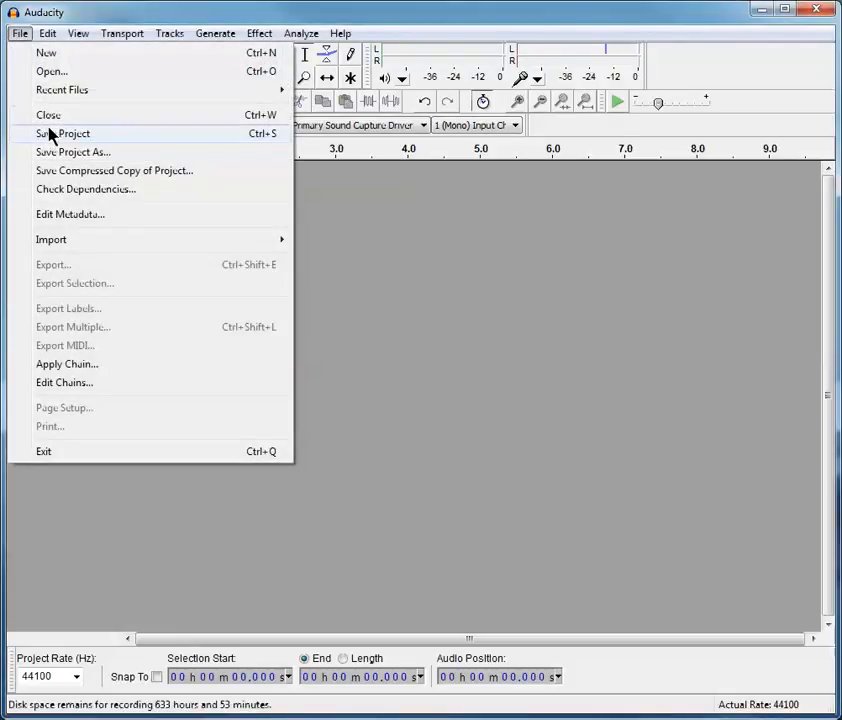
pyautogui.click(53, 73)
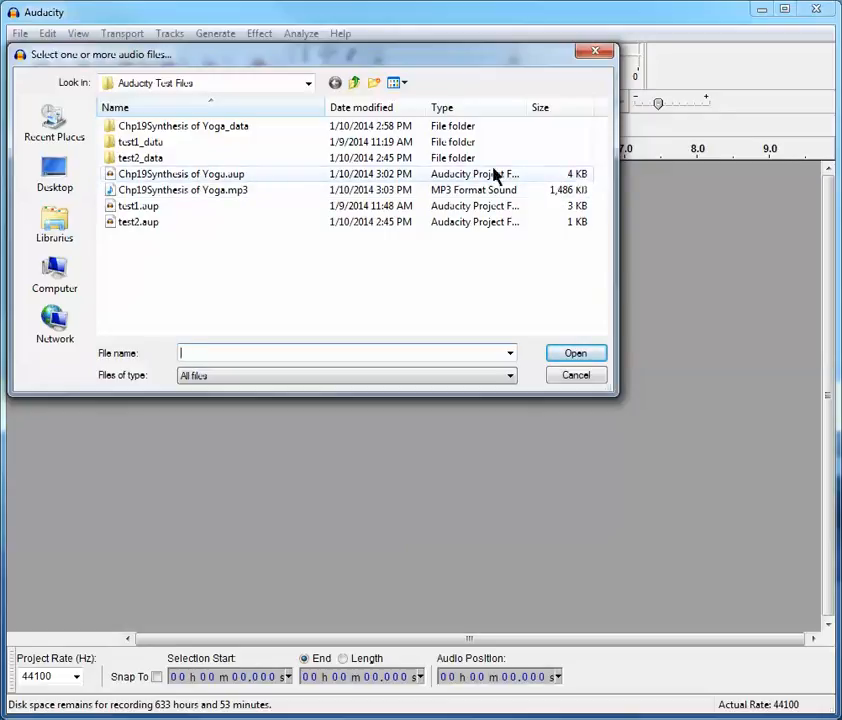
pyautogui.click(253, 179)
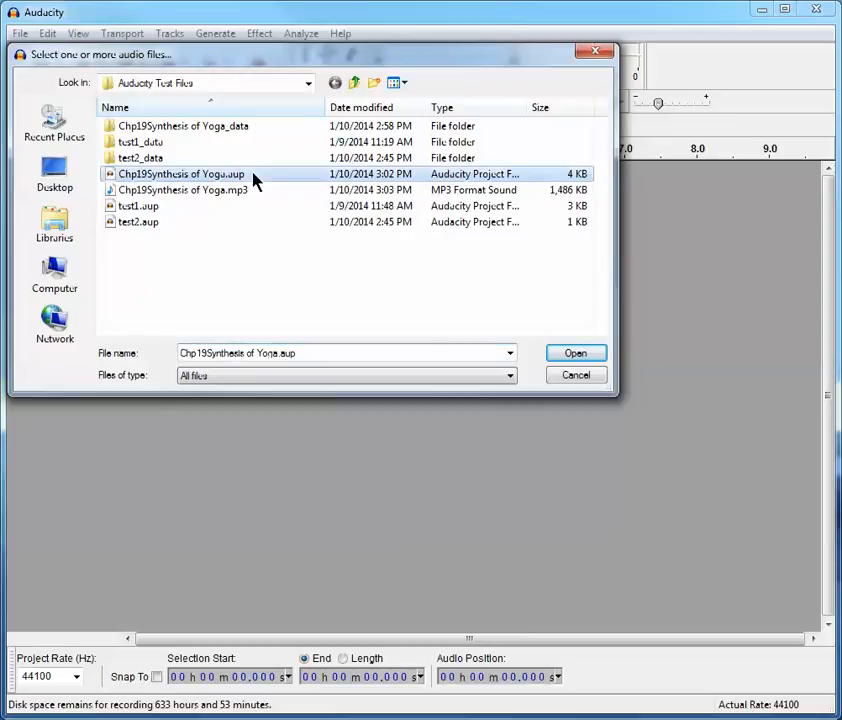
pyautogui.click(572, 353)
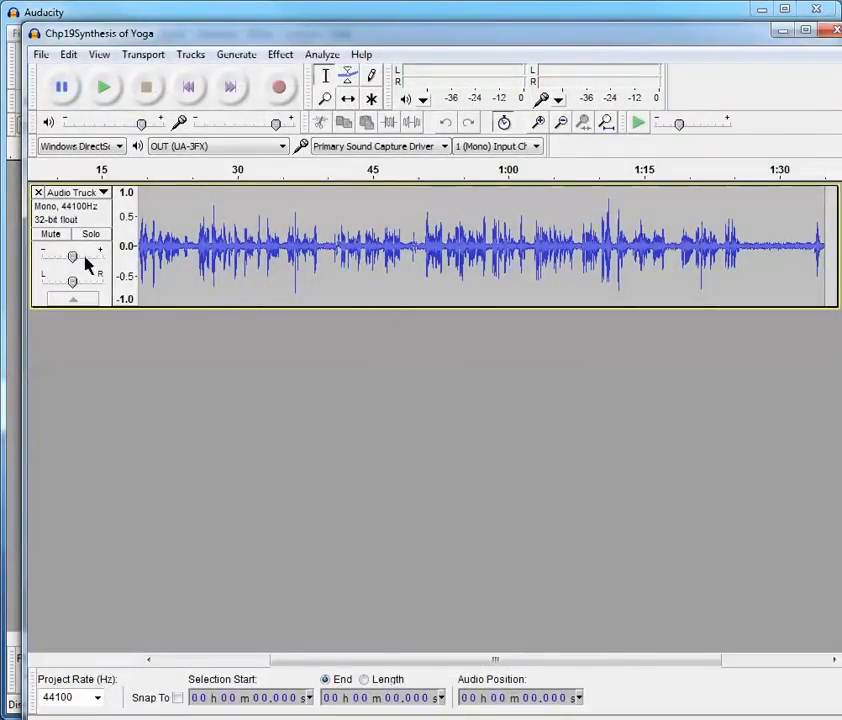
# Examine the track's waveform at several zoom levels, including the selected stretch from about 23.1 to 38.1 seconds
pyautogui.click(563, 124)
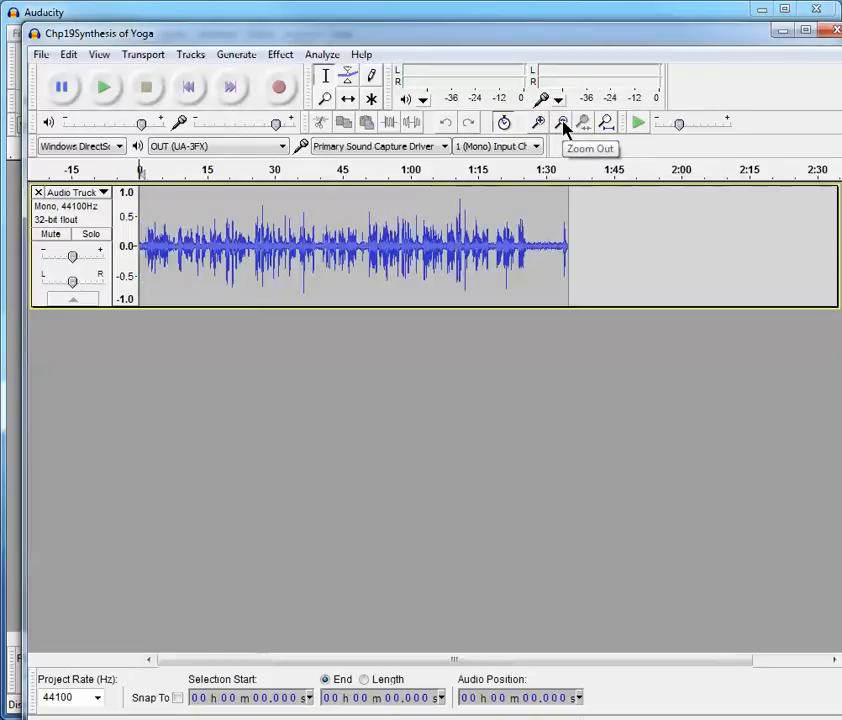
pyautogui.click(563, 124)
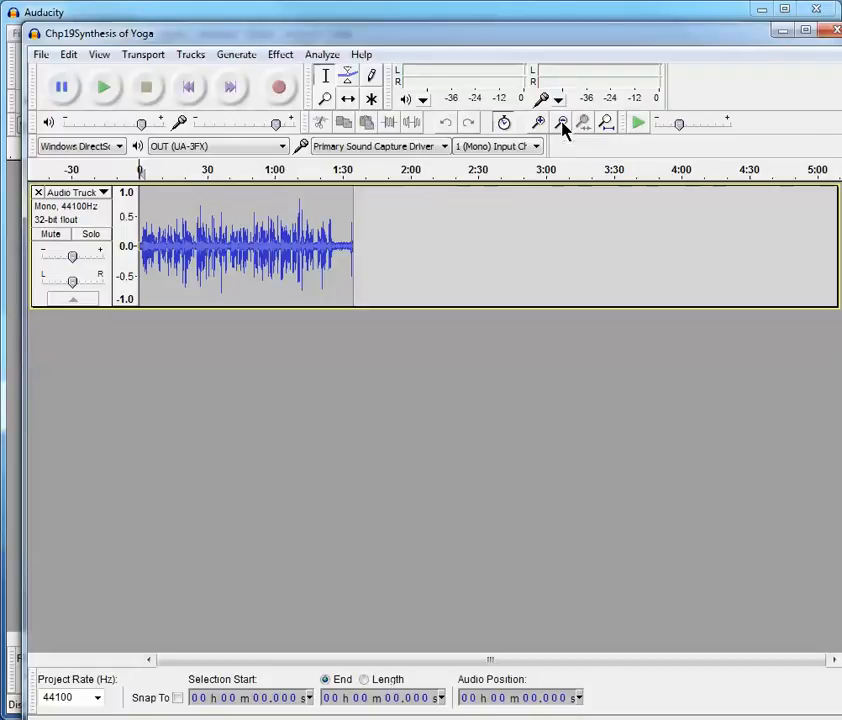
pyautogui.click(540, 122)
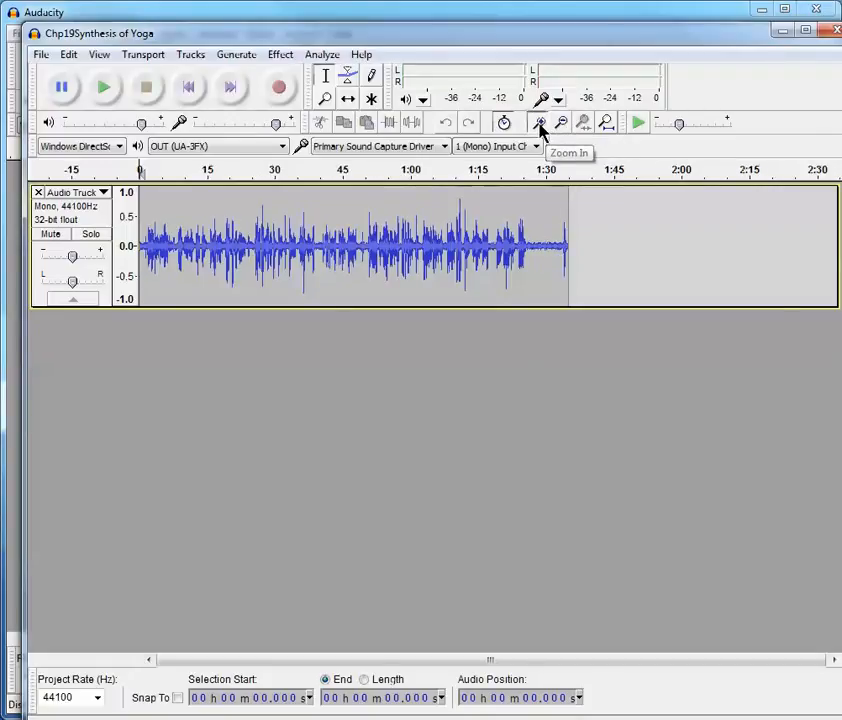
pyautogui.click(540, 122)
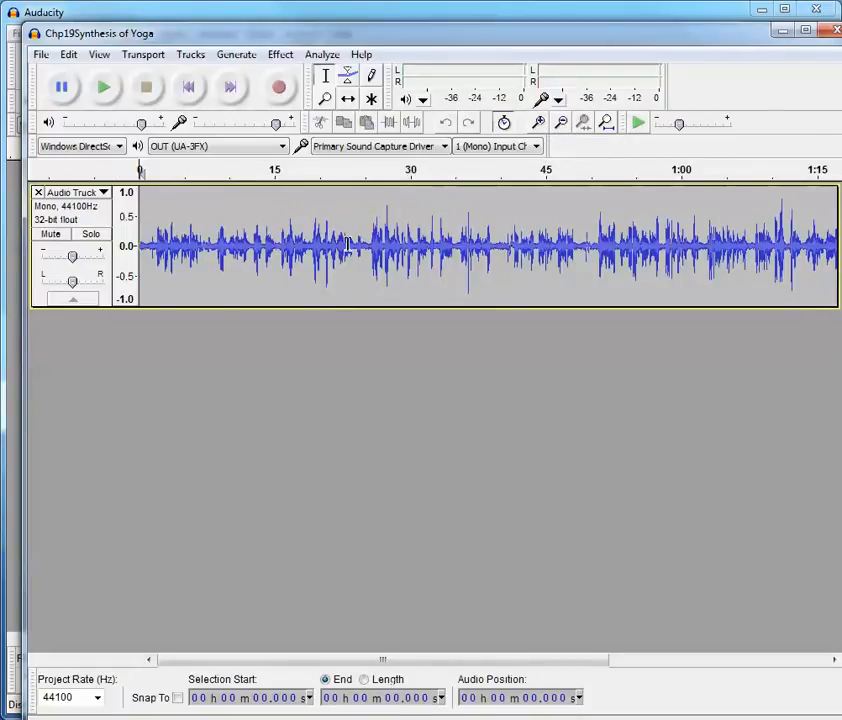
pyautogui.moveTo(348, 250); pyautogui.dragTo(482, 257)
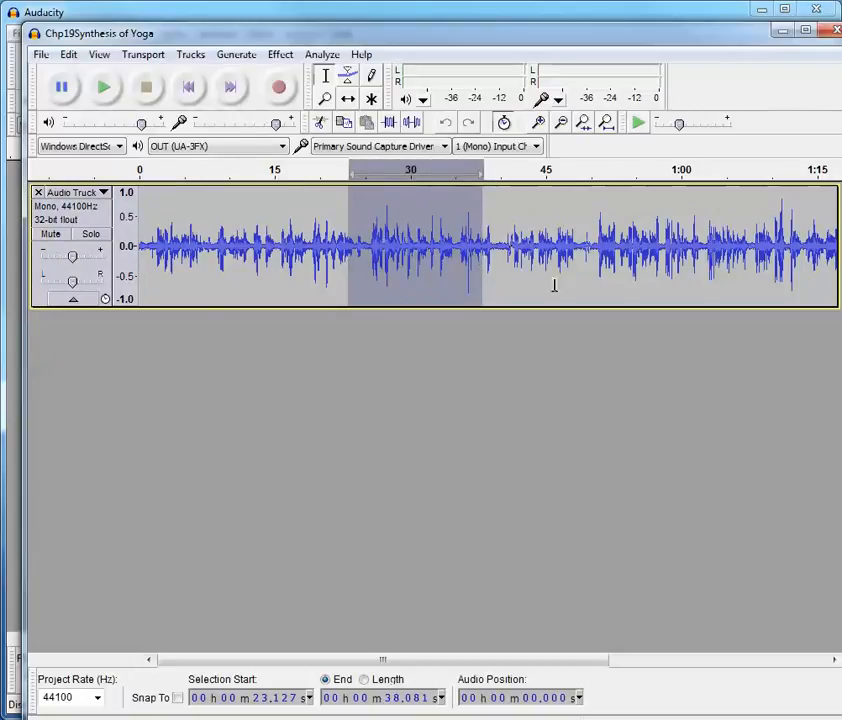
pyautogui.click(540, 122)
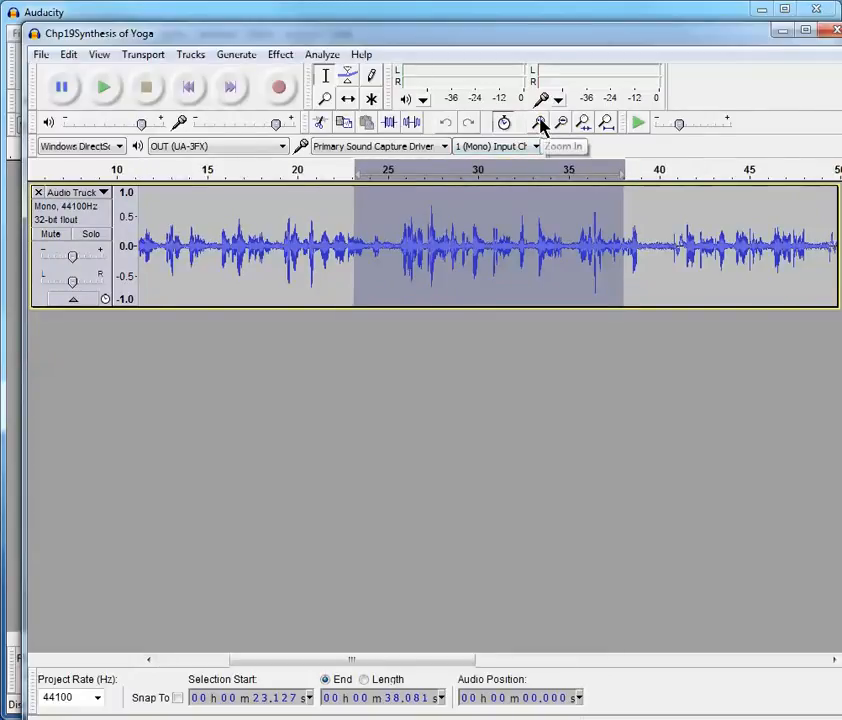
pyautogui.click(540, 122)
pyautogui.click(540, 122)
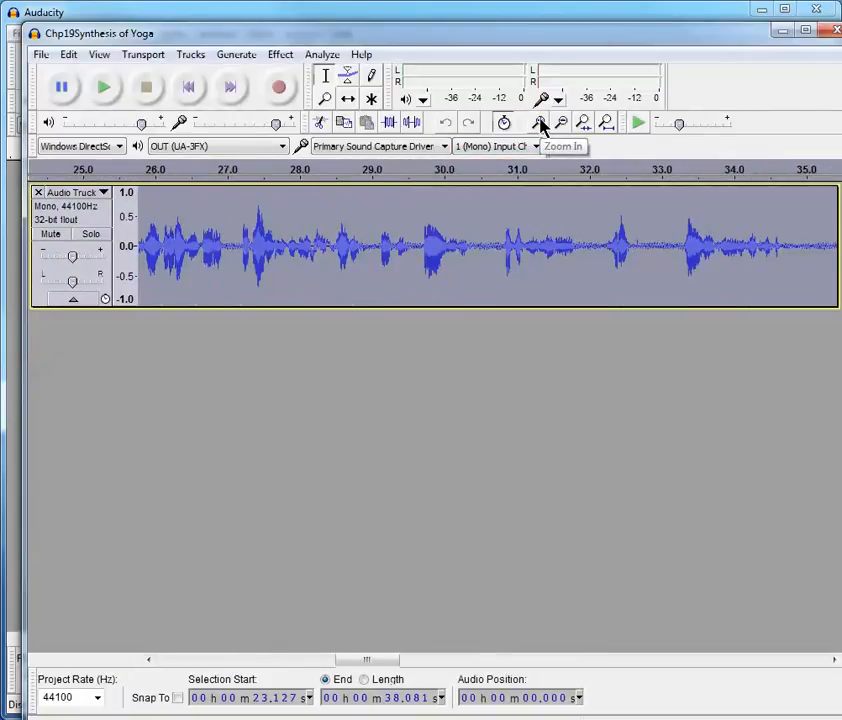
pyautogui.click(563, 123)
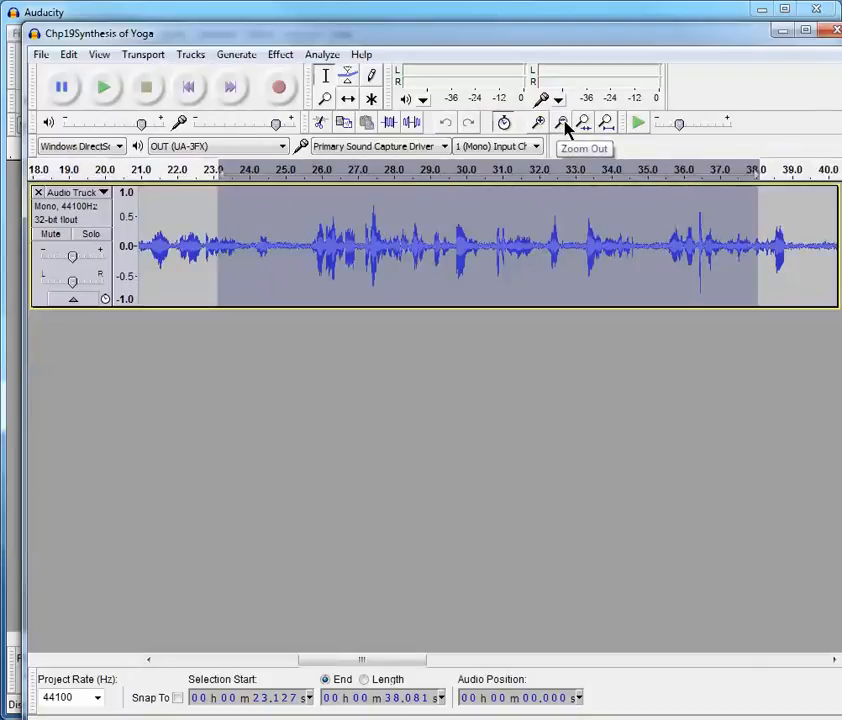
pyautogui.click(563, 123)
pyautogui.click(563, 123)
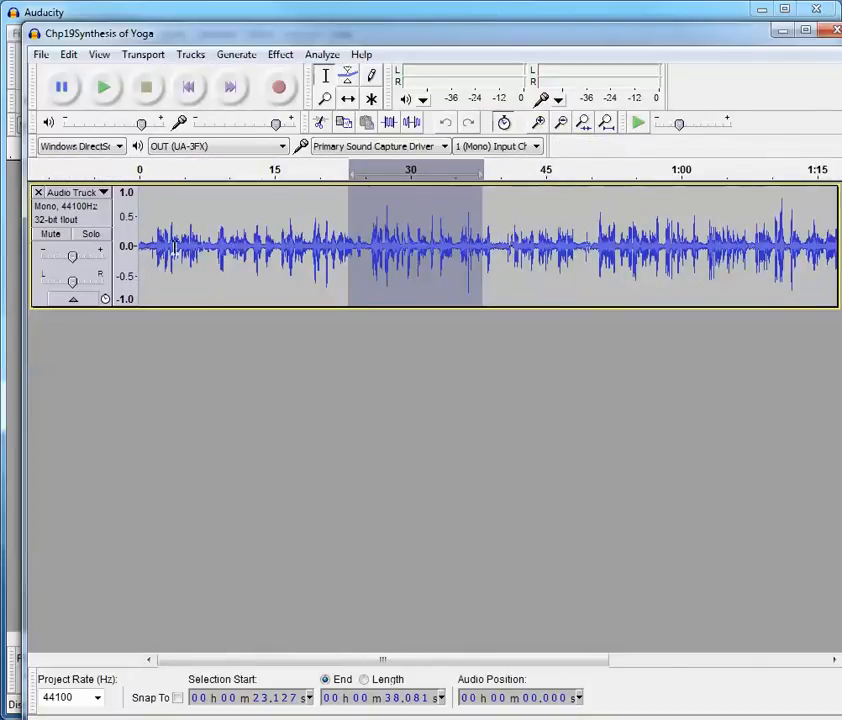
# Delete the quiet lead-in before the first speech, from the track start to about 1.85 seconds
pyautogui.moveTo(139, 250); pyautogui.dragTo(188, 250)
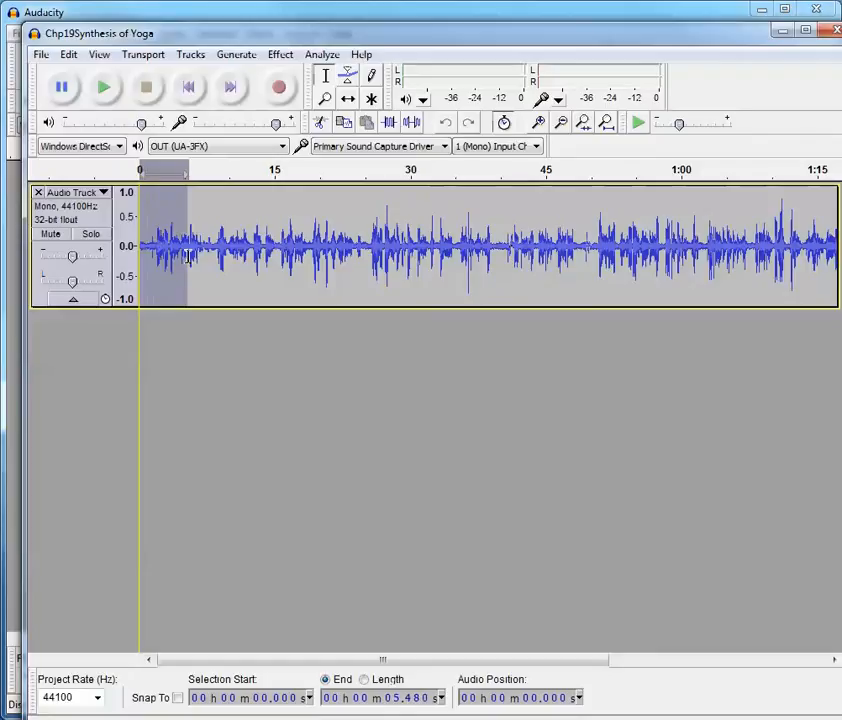
pyautogui.click(540, 123)
pyautogui.click(540, 123)
pyautogui.click(540, 123)
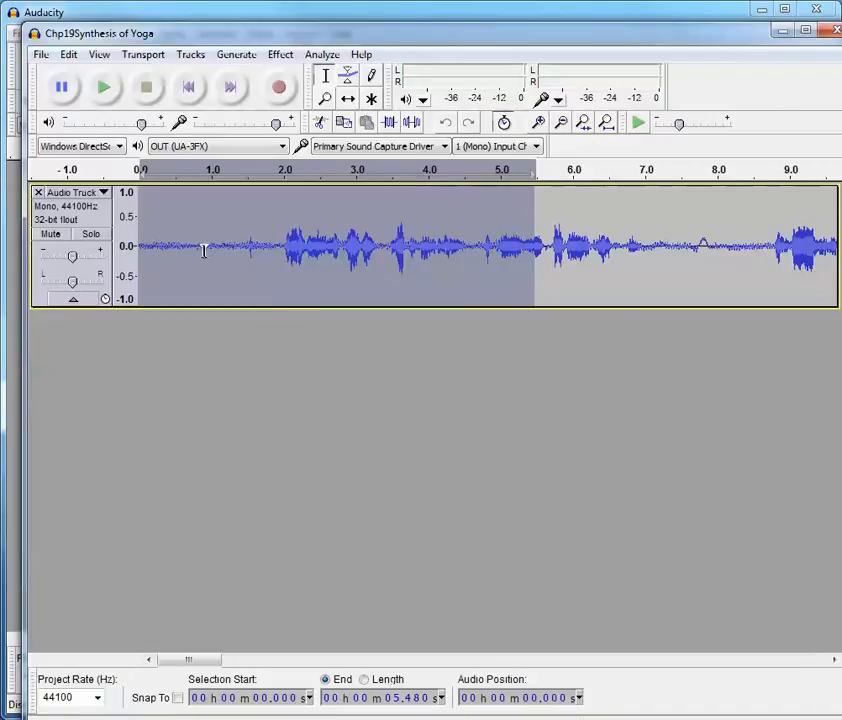
pyautogui.click(268, 247)
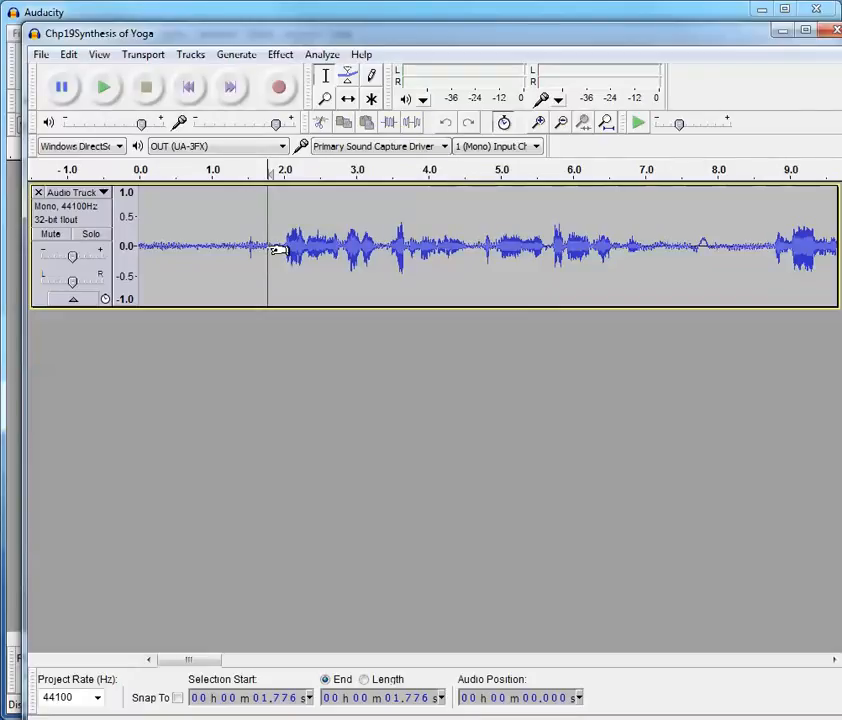
pyautogui.moveTo(277, 249); pyautogui.dragTo(142, 250)
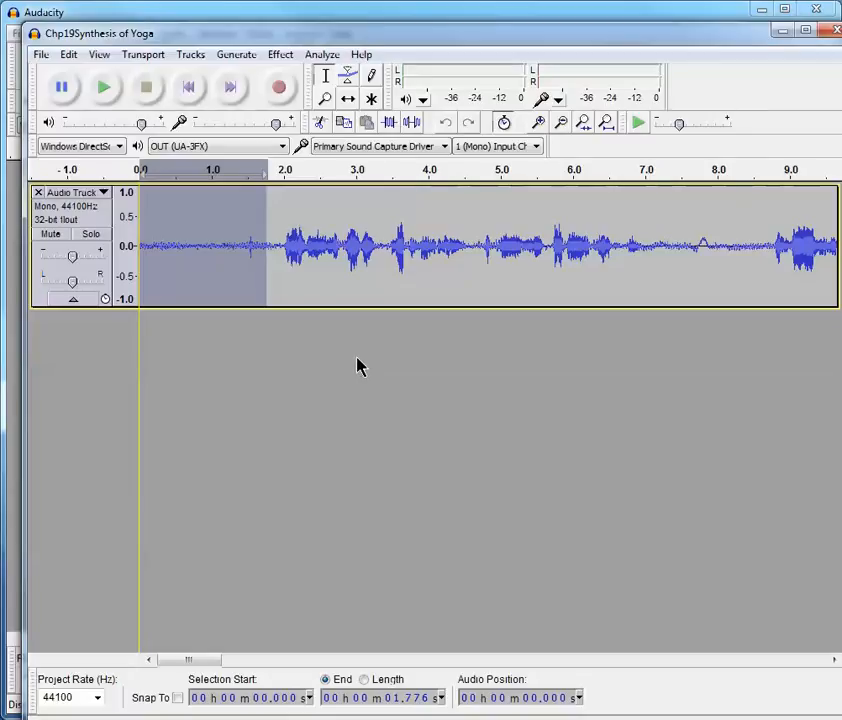
pyautogui.click(273, 226)
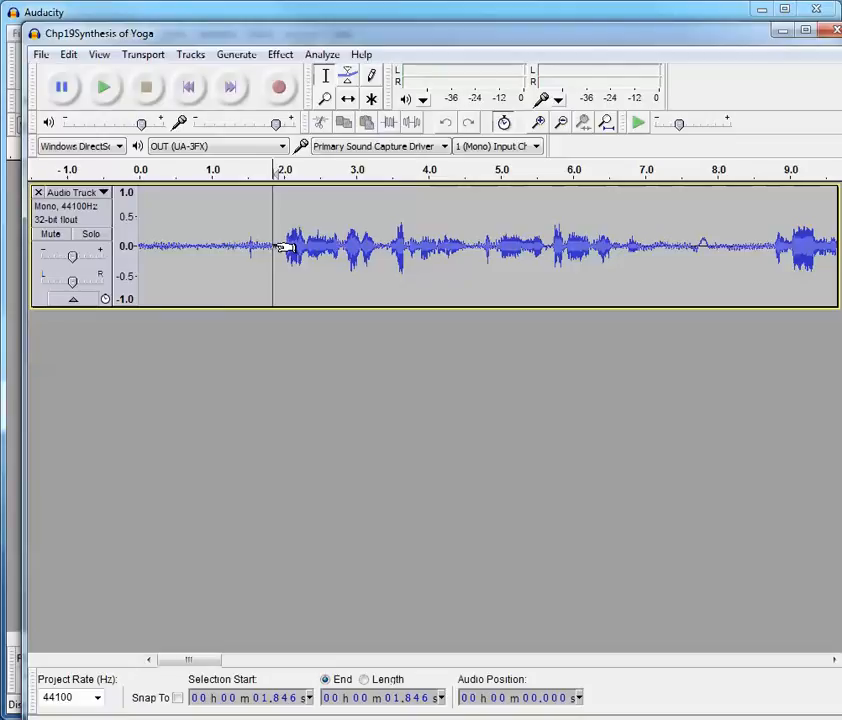
pyautogui.moveTo(283, 246); pyautogui.dragTo(146, 248)
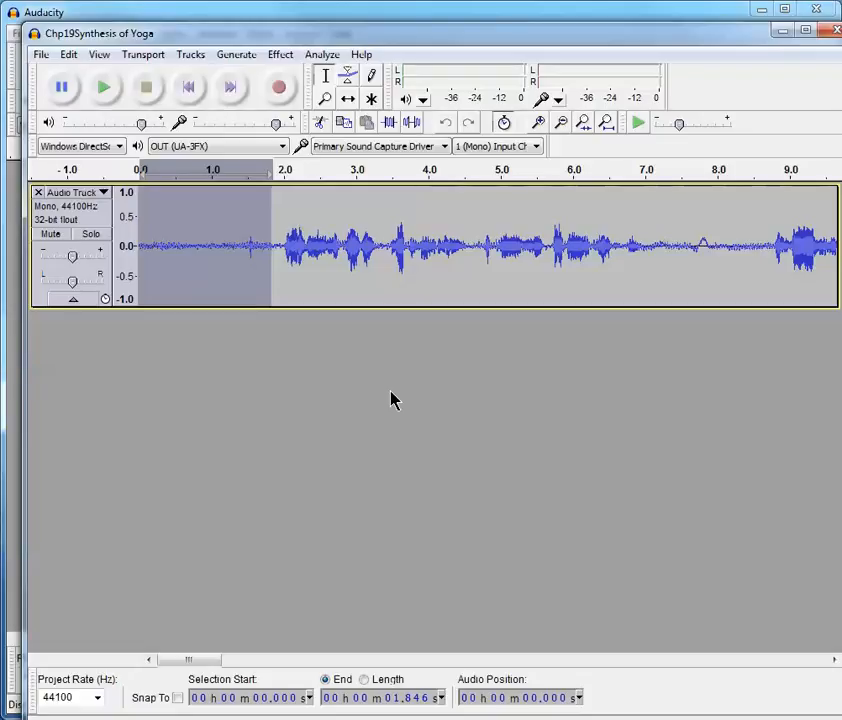
pyautogui.press('Delete')
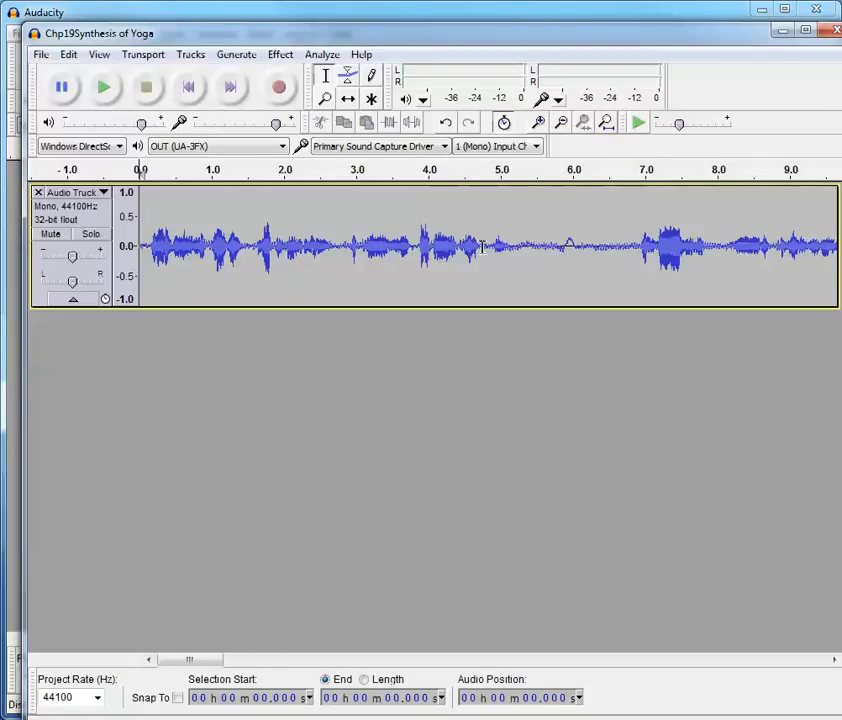
# Select the small sound between about 4.89 and 5.13 seconds and listen to it twice
pyautogui.moveTo(493, 246); pyautogui.dragTo(509, 244)
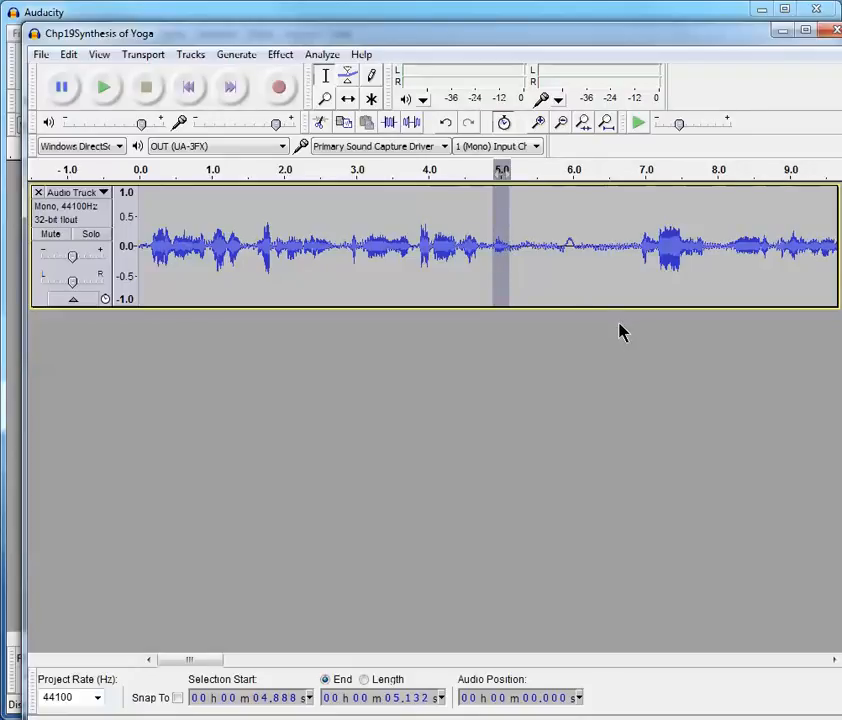
pyautogui.click(105, 90)
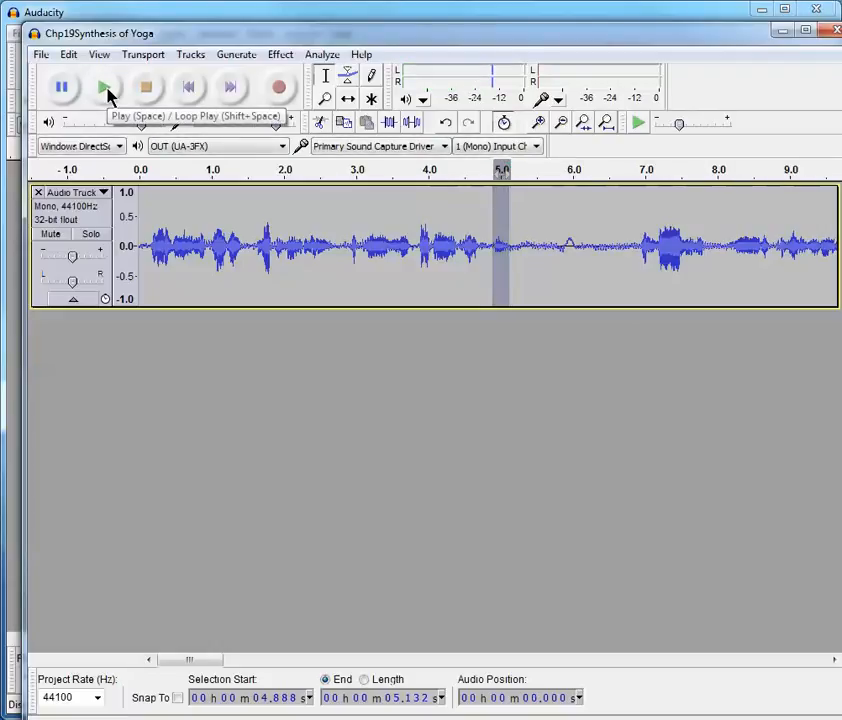
pyautogui.click(106, 90)
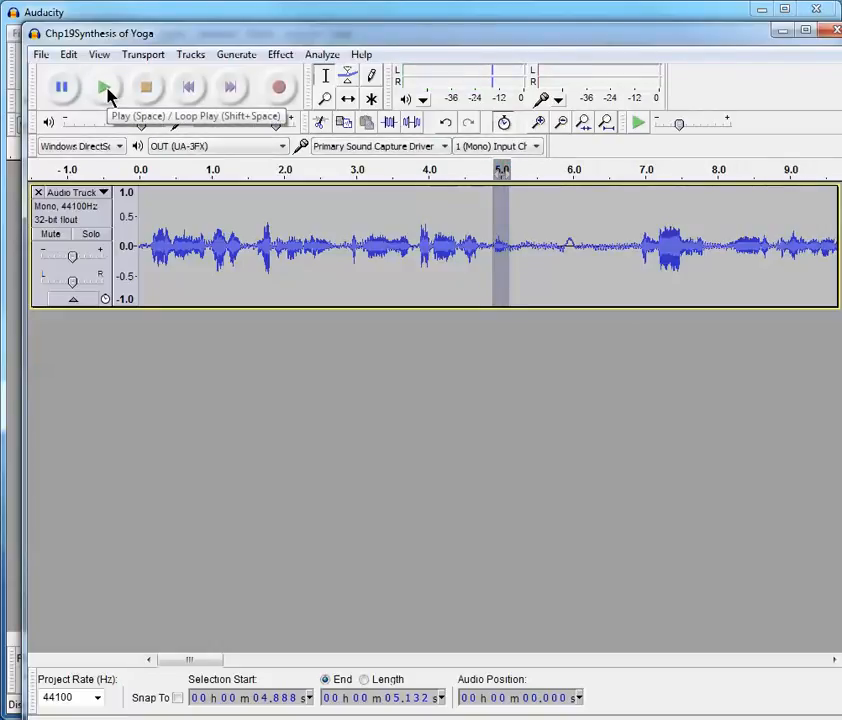
# Listen to the short sound from about 4.41 to 4.75 seconds and delete it from the track
pyautogui.click(459, 248)
pyautogui.moveTo(459, 248); pyautogui.dragTo(483, 248)
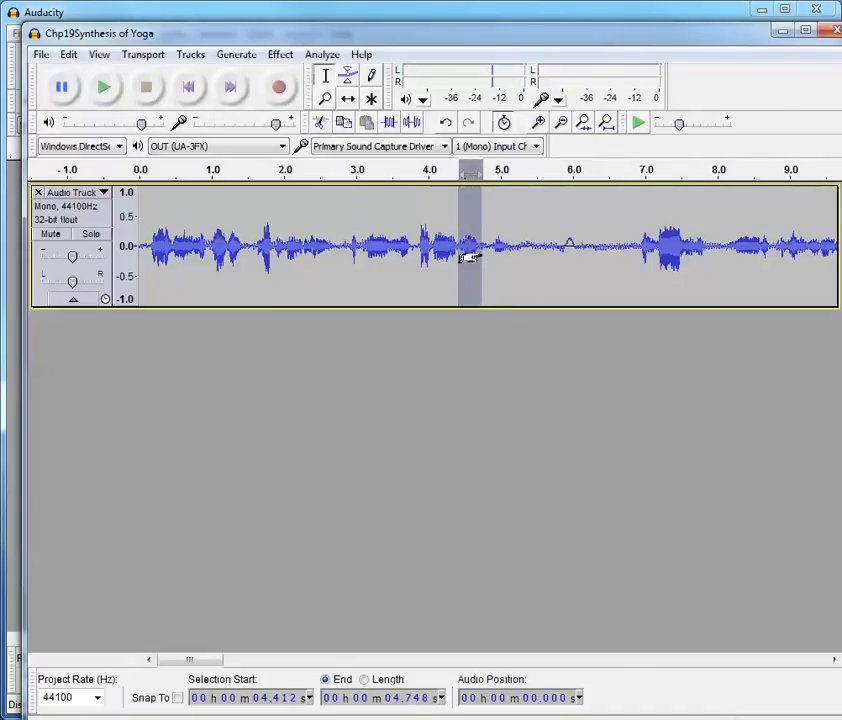
pyautogui.click(111, 87)
pyautogui.click(541, 123)
pyautogui.click(541, 123)
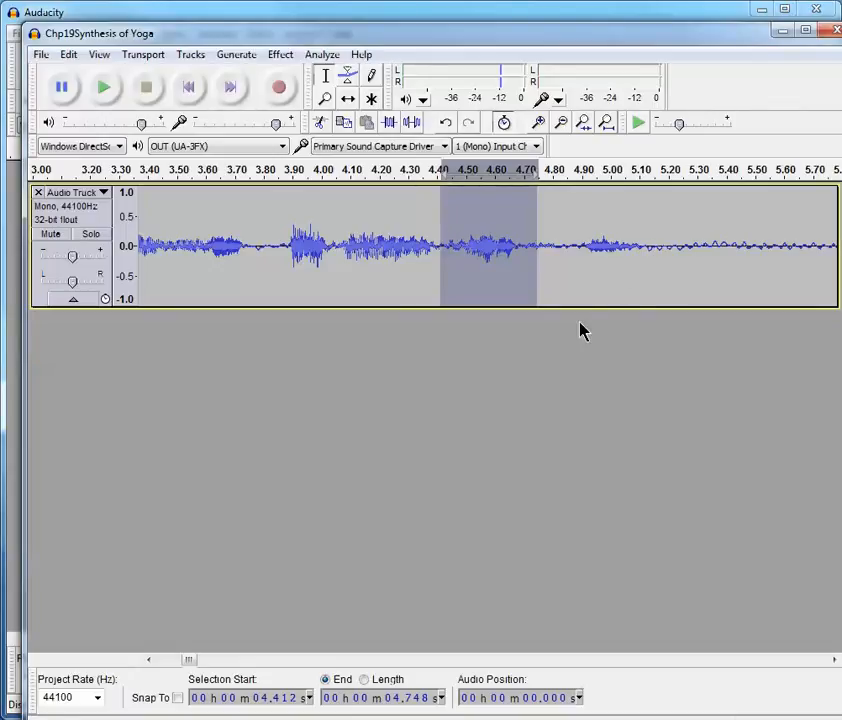
pyautogui.press('Delete')
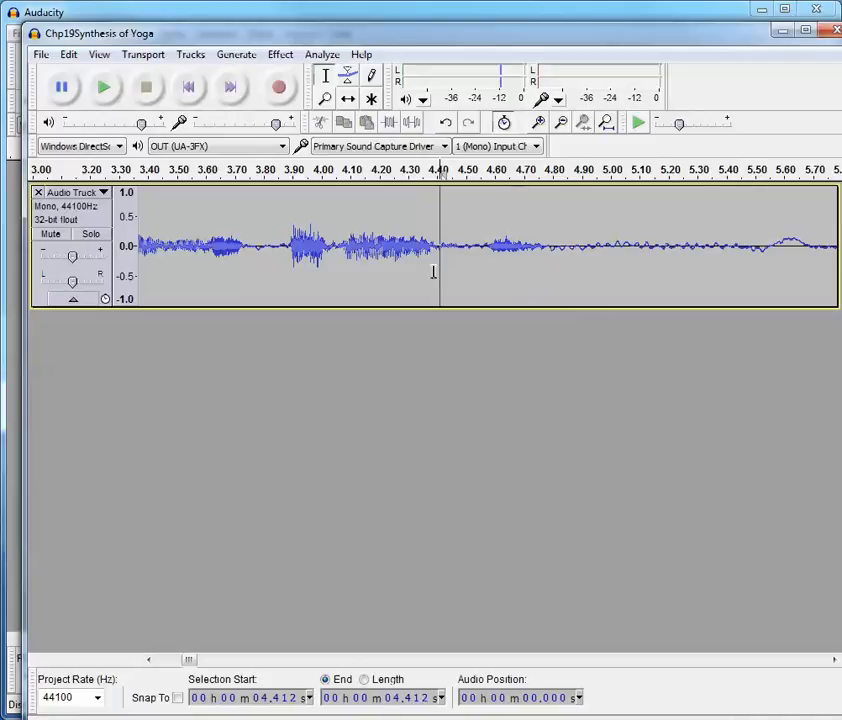
# Listen to the speech from about 6.54 to 6.97 seconds, and delete the pause before it from about 4.57 to 6.57 seconds
pyautogui.click(562, 123)
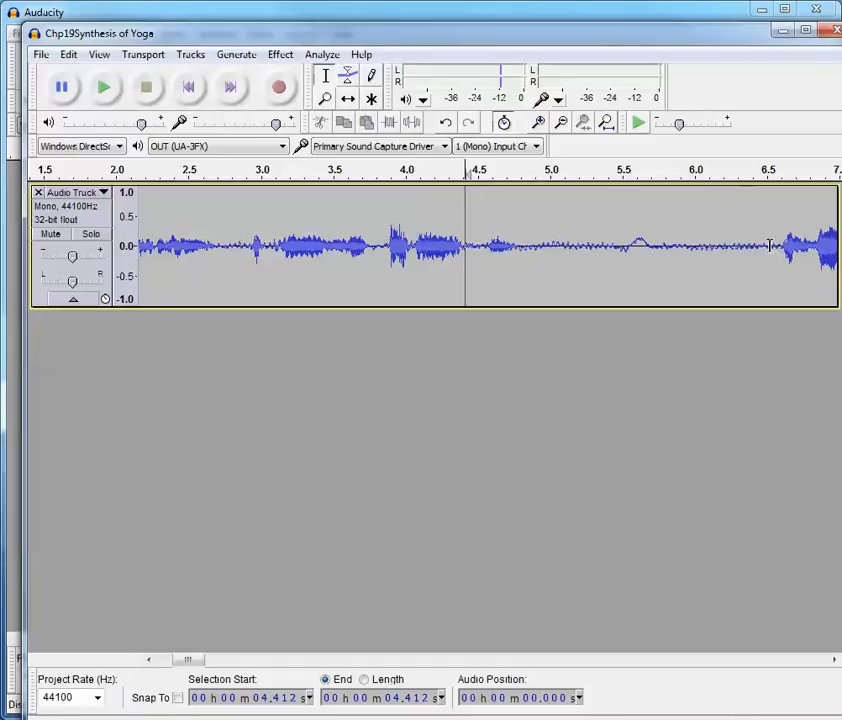
pyautogui.moveTo(774, 246); pyautogui.dragTo(836, 249)
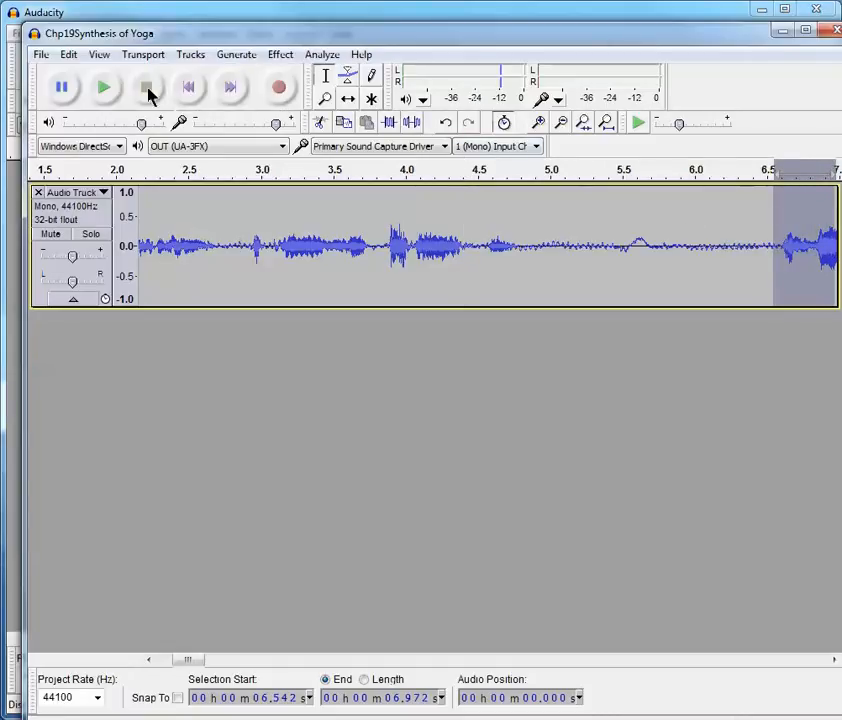
pyautogui.click(108, 90)
pyautogui.moveTo(487, 245); pyautogui.dragTo(776, 280)
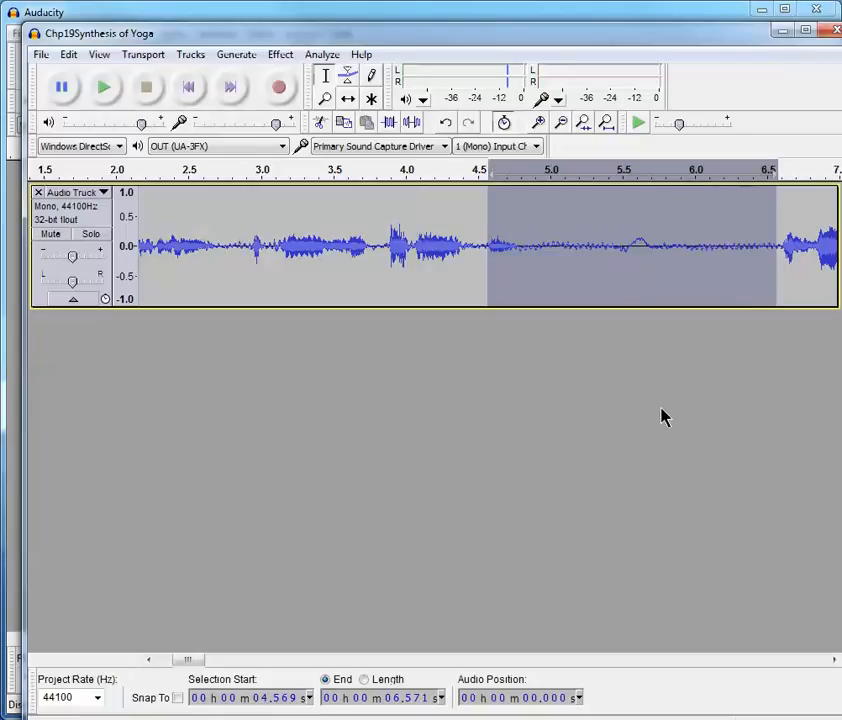
pyautogui.press('Delete')
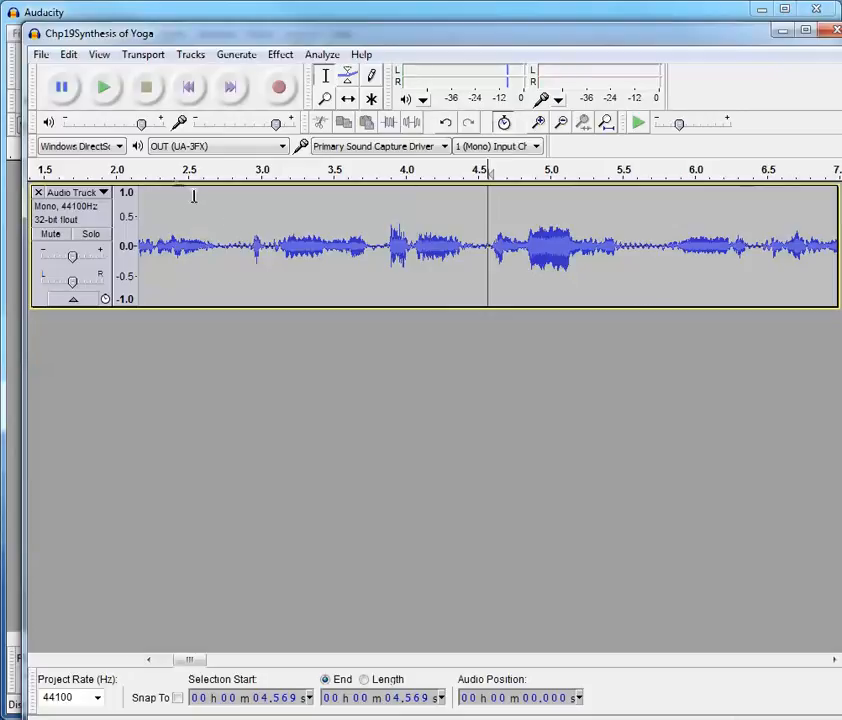
# Save the edited project under its existing name
pyautogui.click(42, 54)
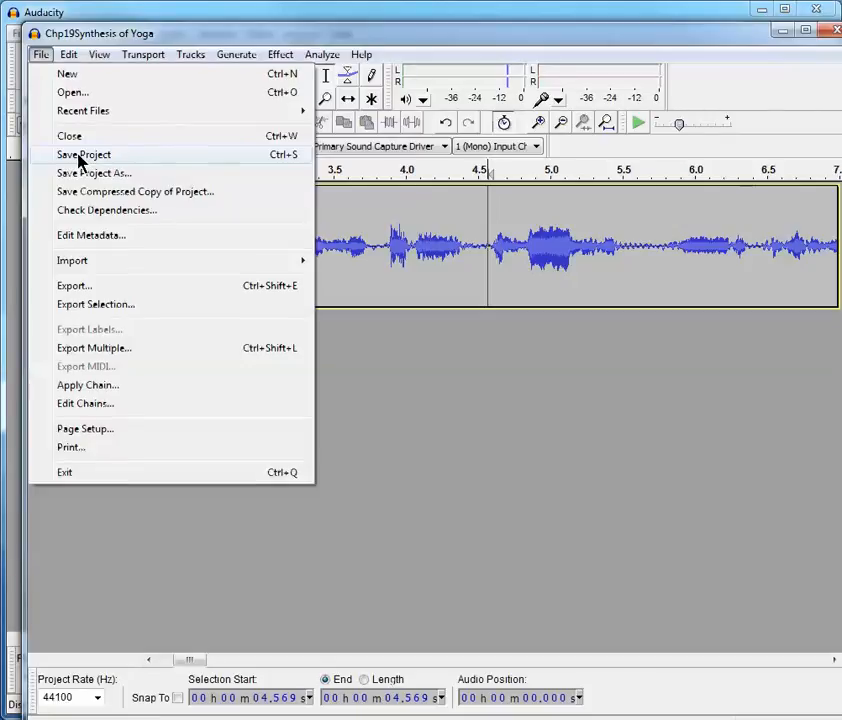
pyautogui.click(80, 156)
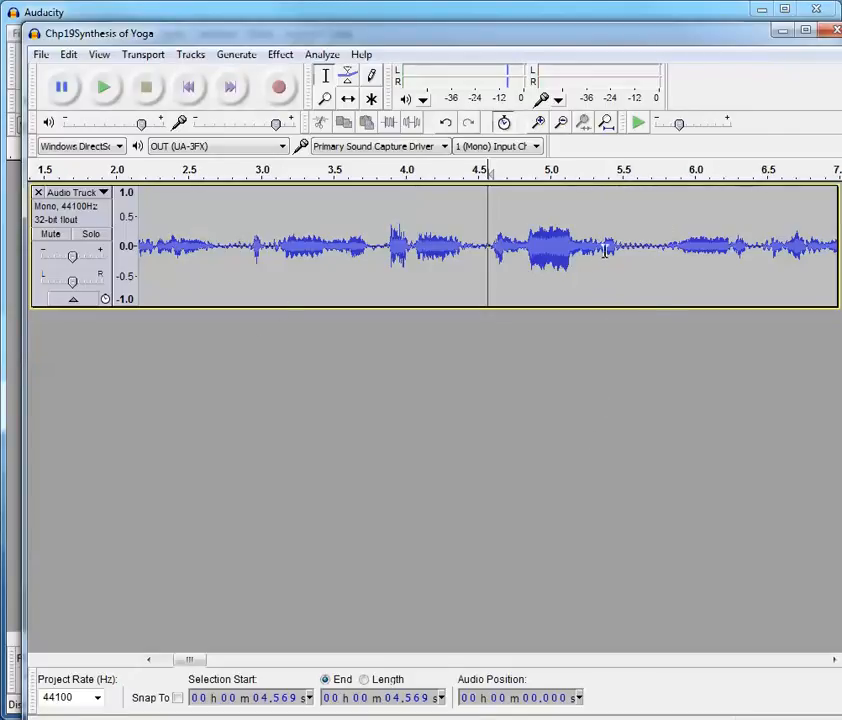
# Delete the unwanted sound at the end of the recording, from about 1:29.35 to the end of the track
pyautogui.click(562, 123)
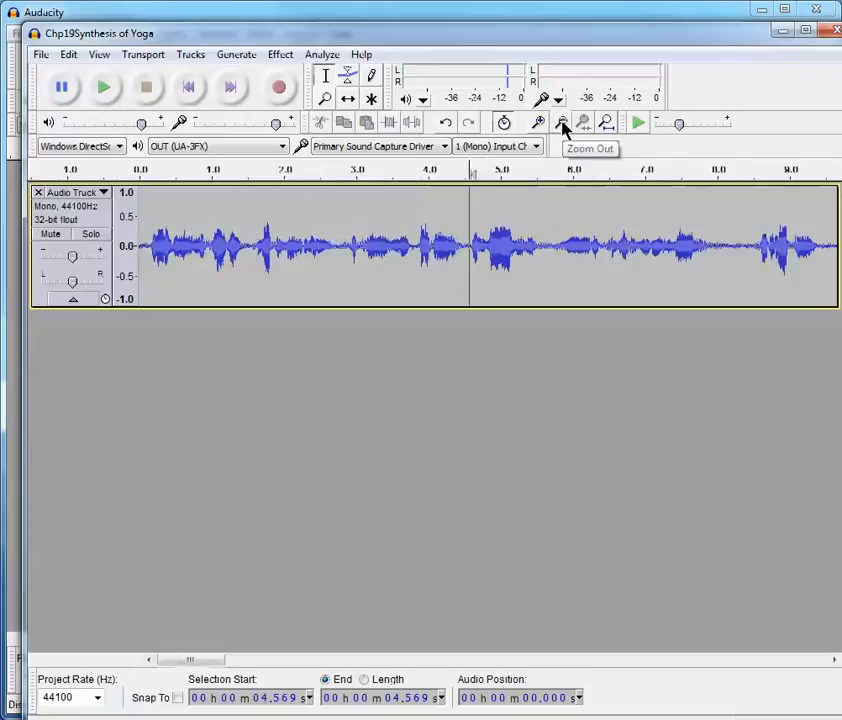
pyautogui.click(562, 123)
pyautogui.click(562, 123)
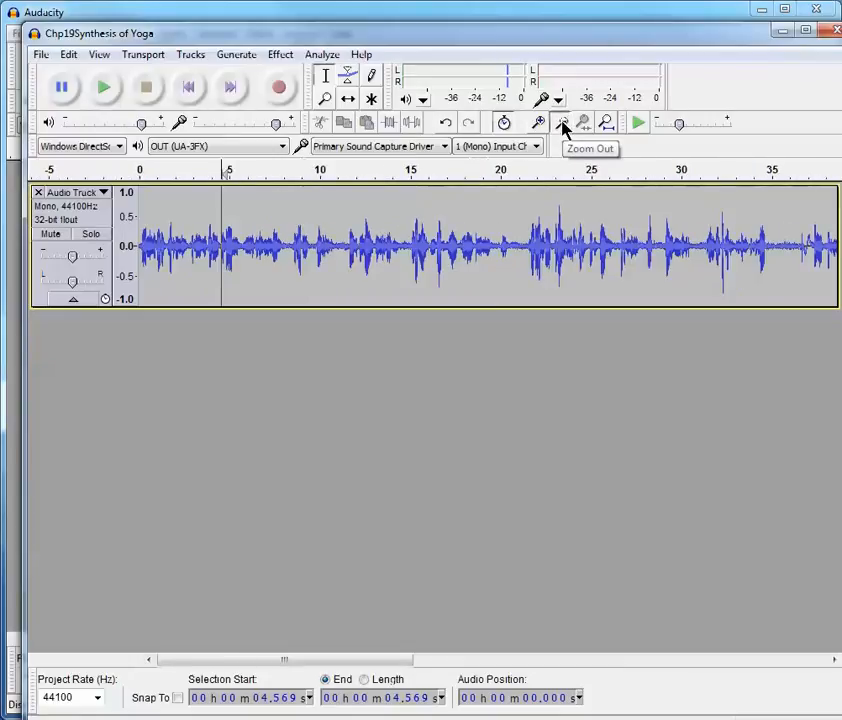
pyautogui.click(562, 123)
pyautogui.click(562, 123)
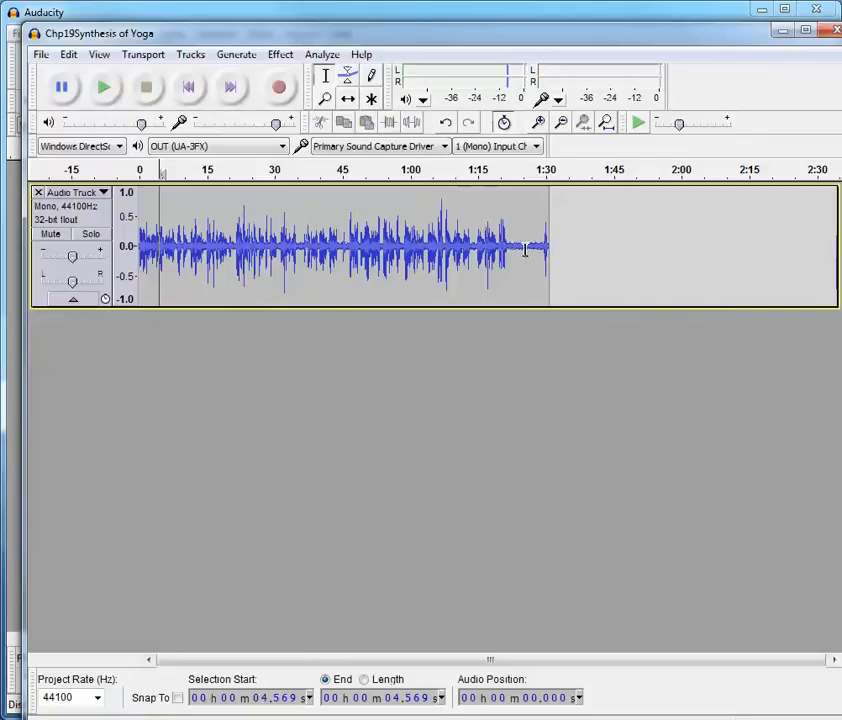
pyautogui.moveTo(542, 250); pyautogui.dragTo(552, 250)
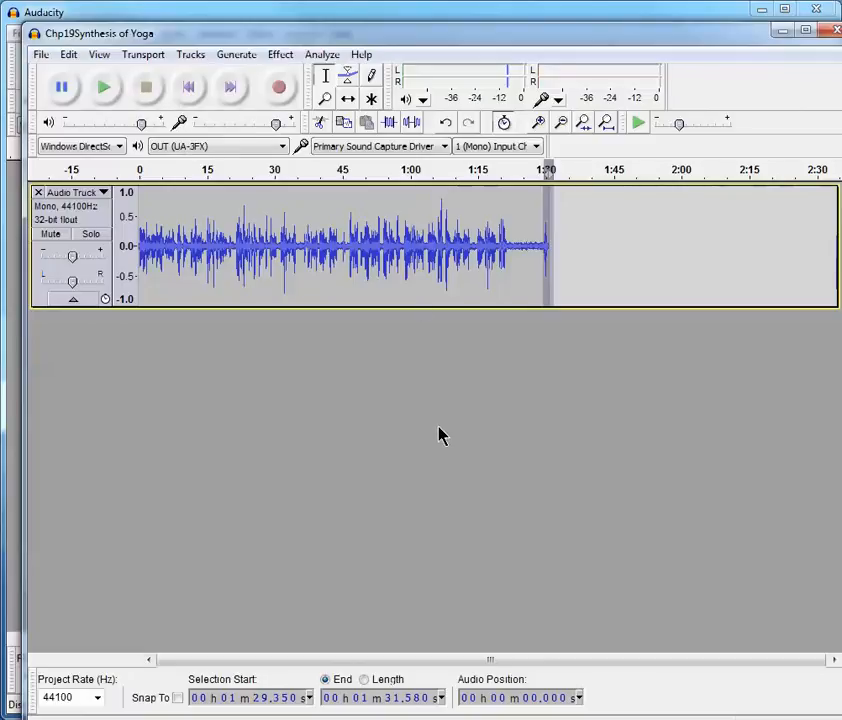
pyautogui.press('Delete')
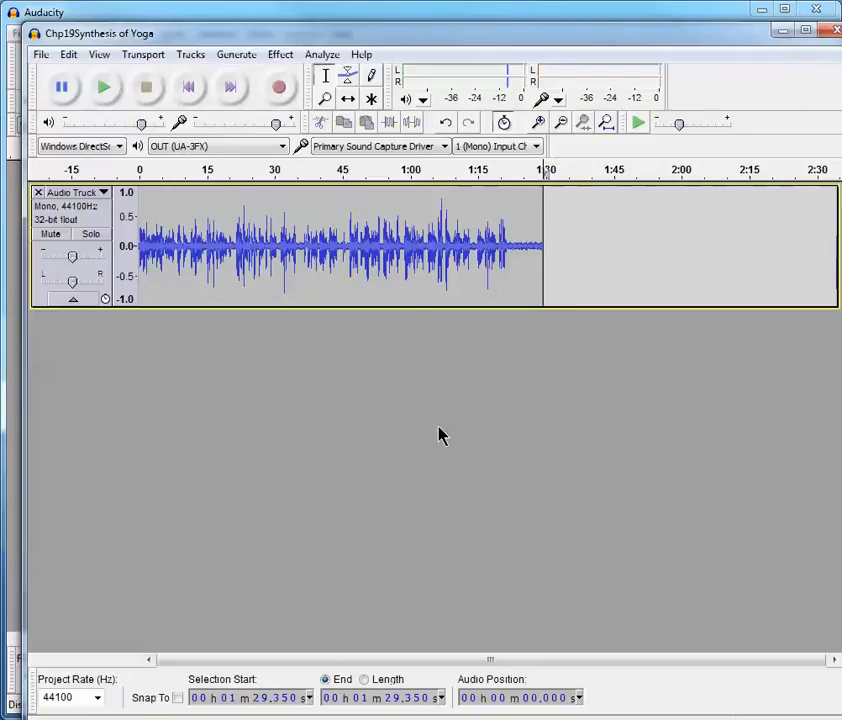
pyautogui.click(45, 58)
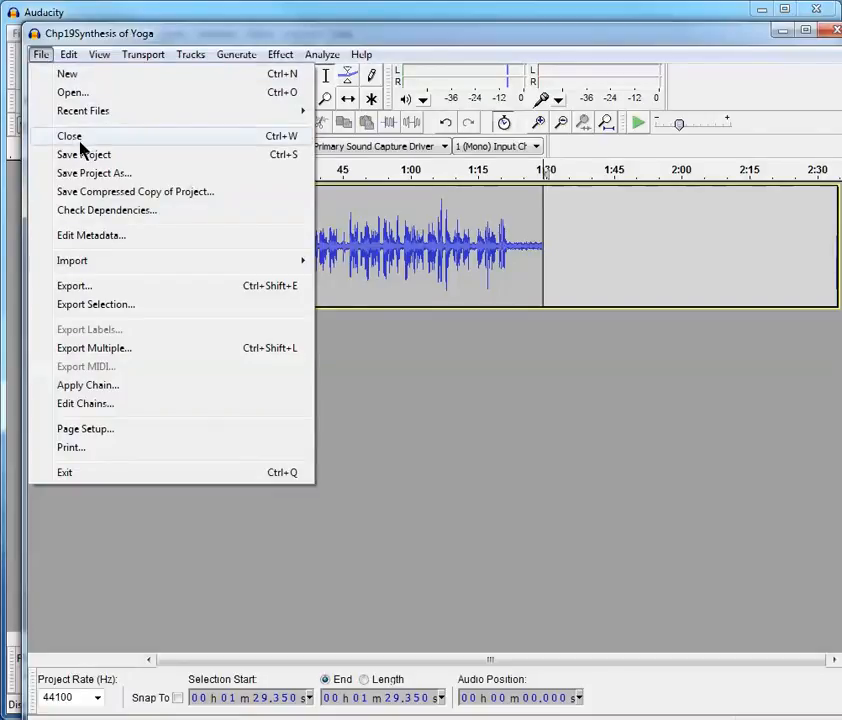
pyautogui.click(84, 287)
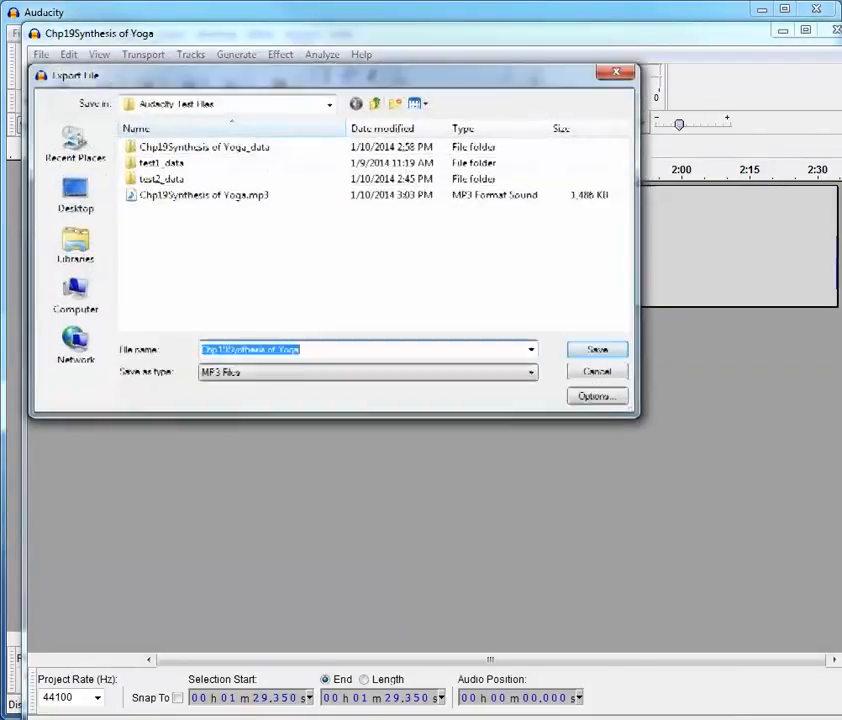
pyautogui.click(605, 376)
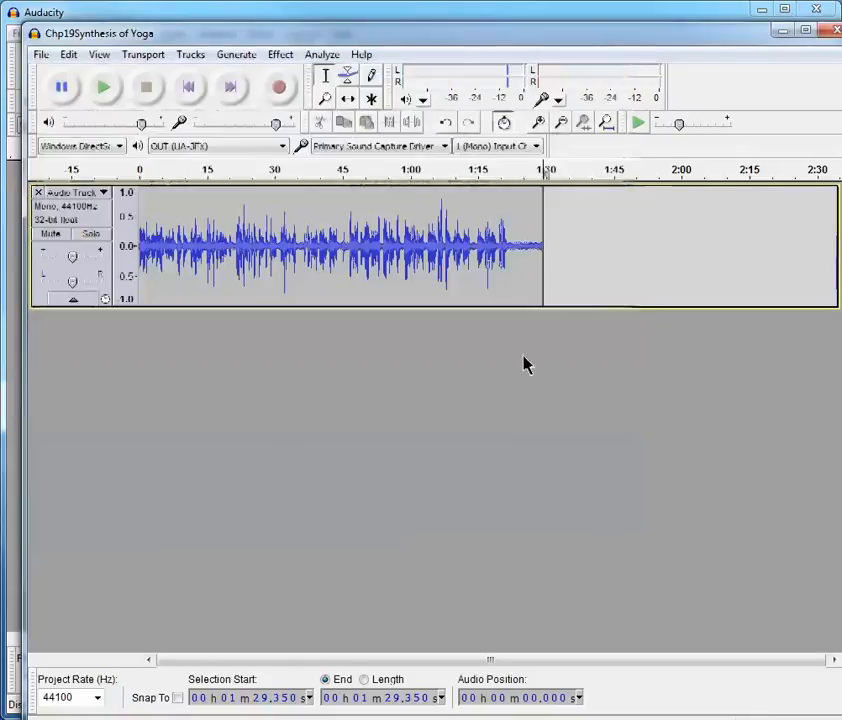
# Save the project with the trimmed ending
pyautogui.click(41, 56)
pyautogui.click(88, 155)
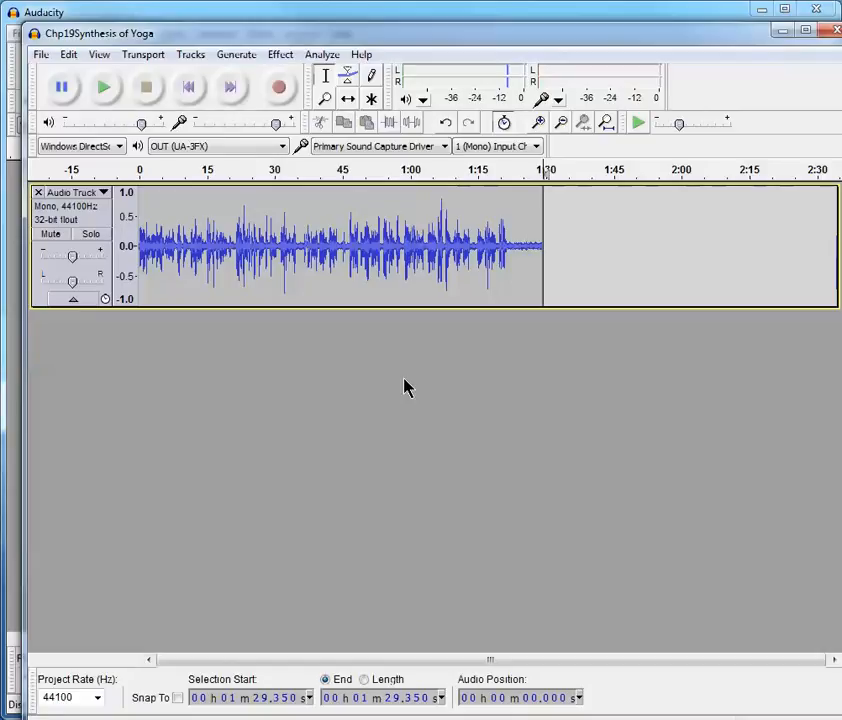
# Export the recording as an MP3, replacing the existing Chp19Synthesis of Yoga.mp3 in Audacity Test Files and leaving the metadata blank
pyautogui.click(41, 56)
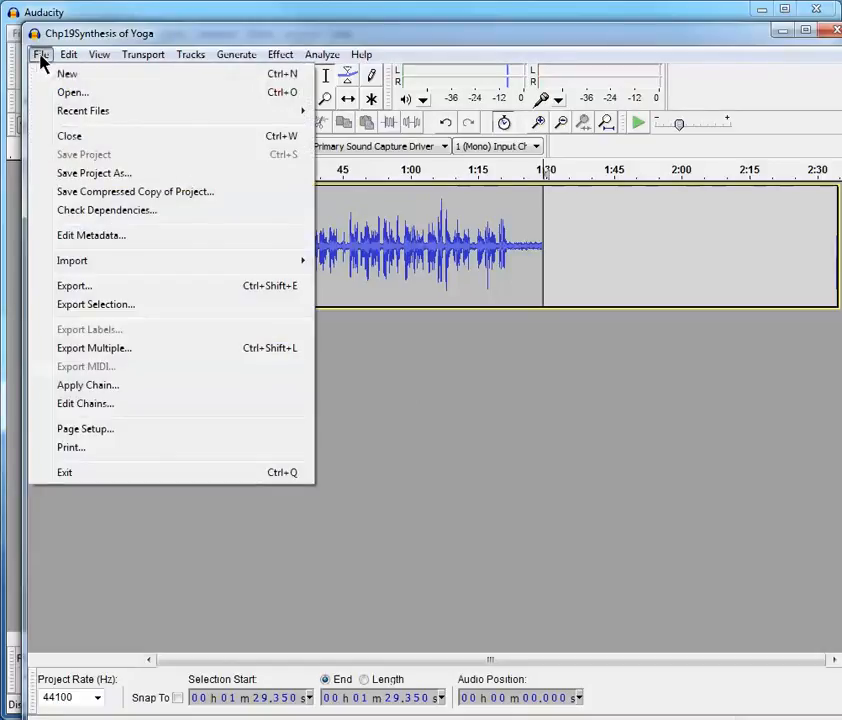
pyautogui.click(98, 287)
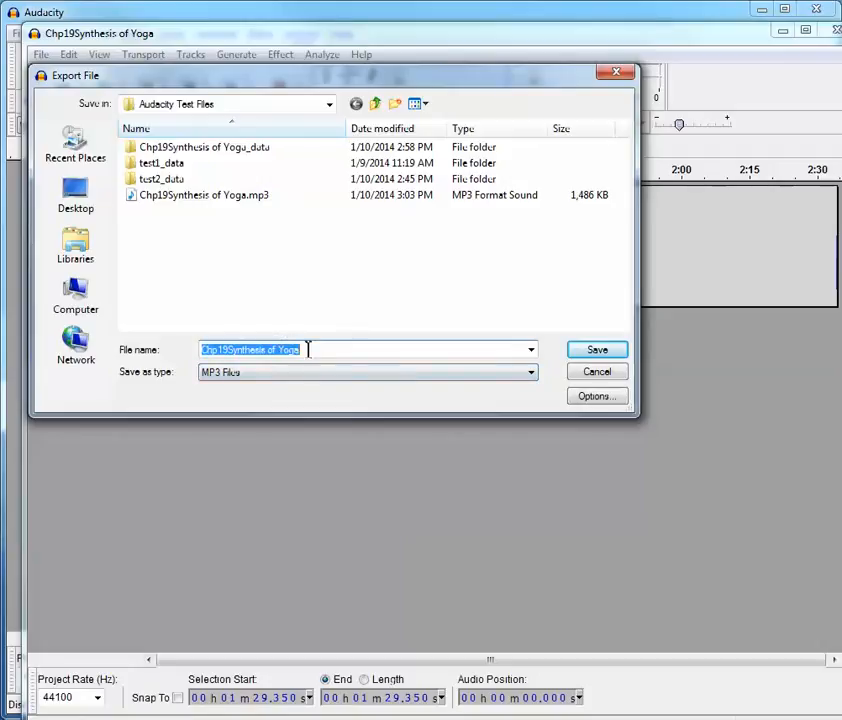
pyautogui.click(229, 199)
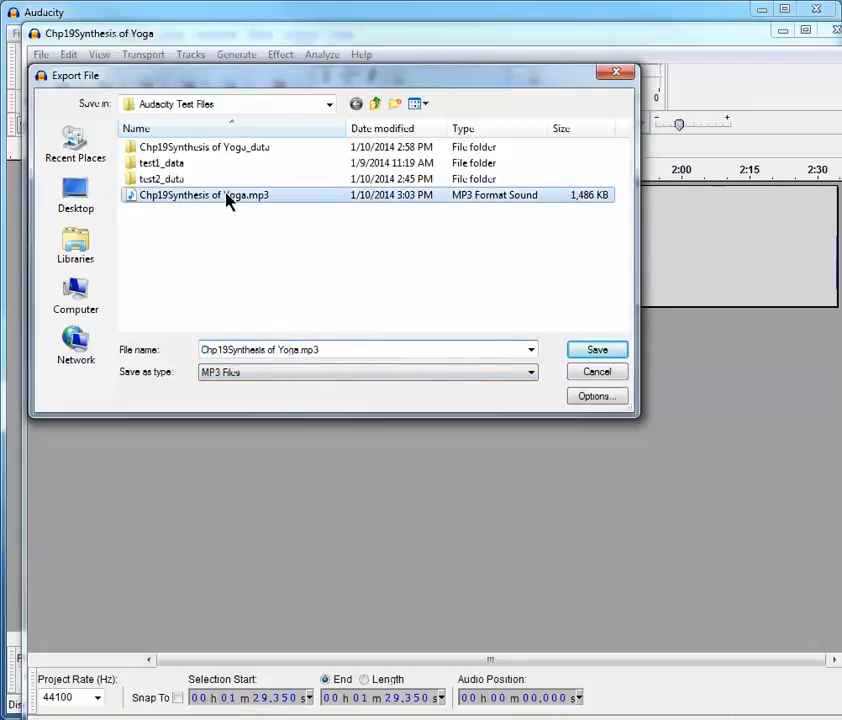
pyautogui.click(601, 351)
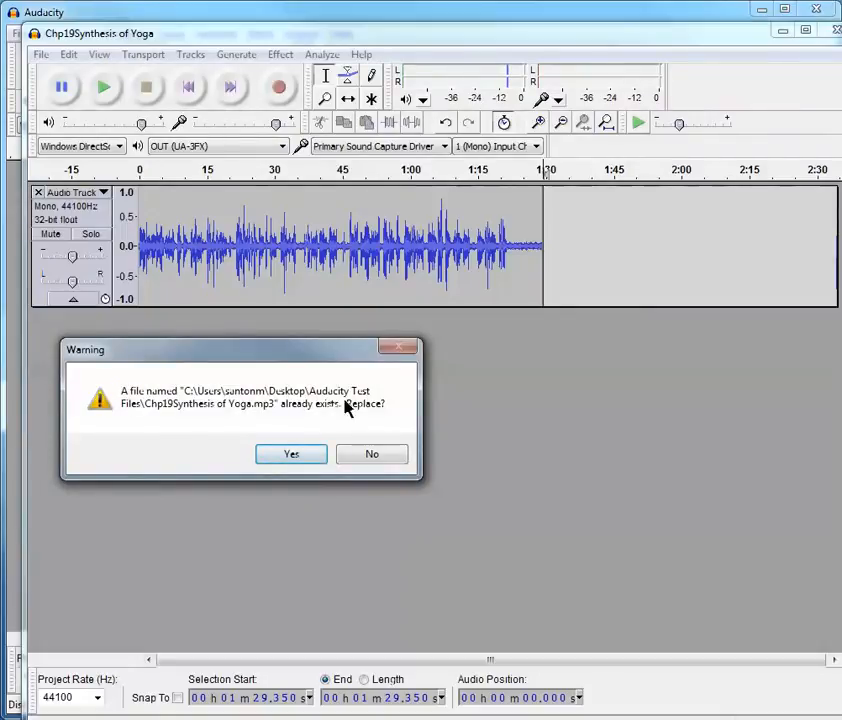
pyautogui.click(291, 455)
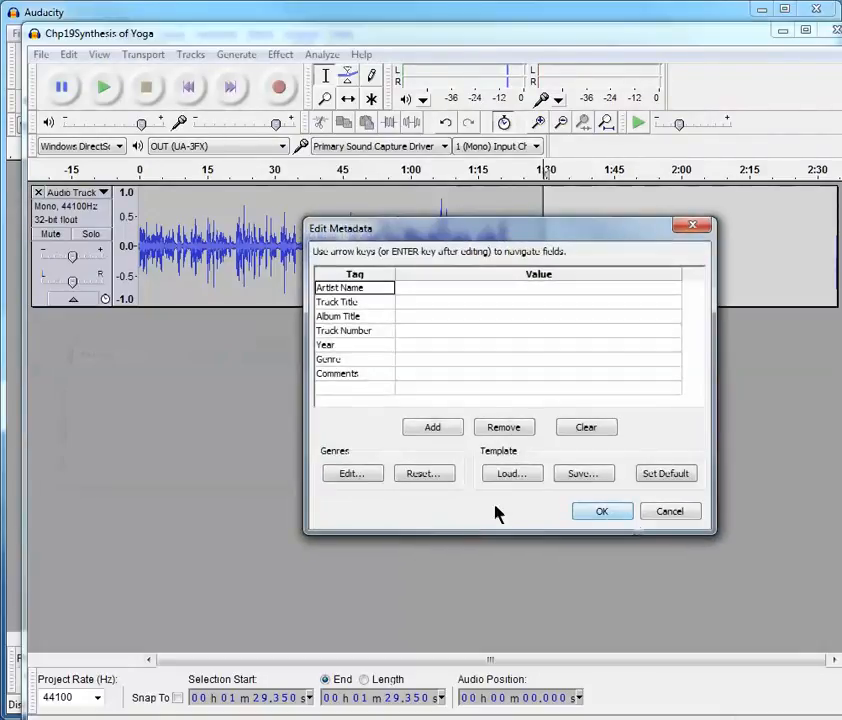
pyautogui.click(603, 511)
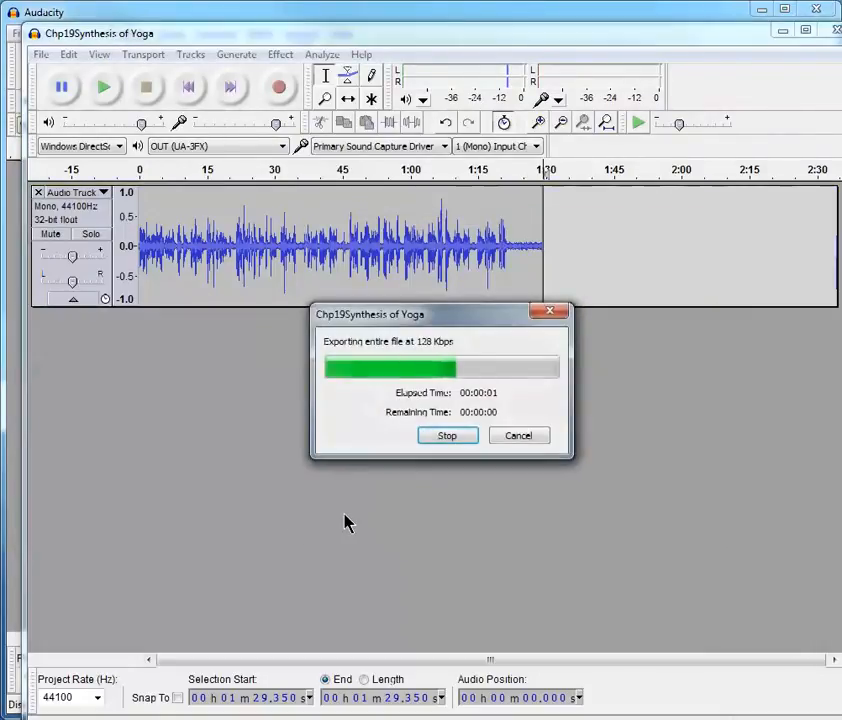